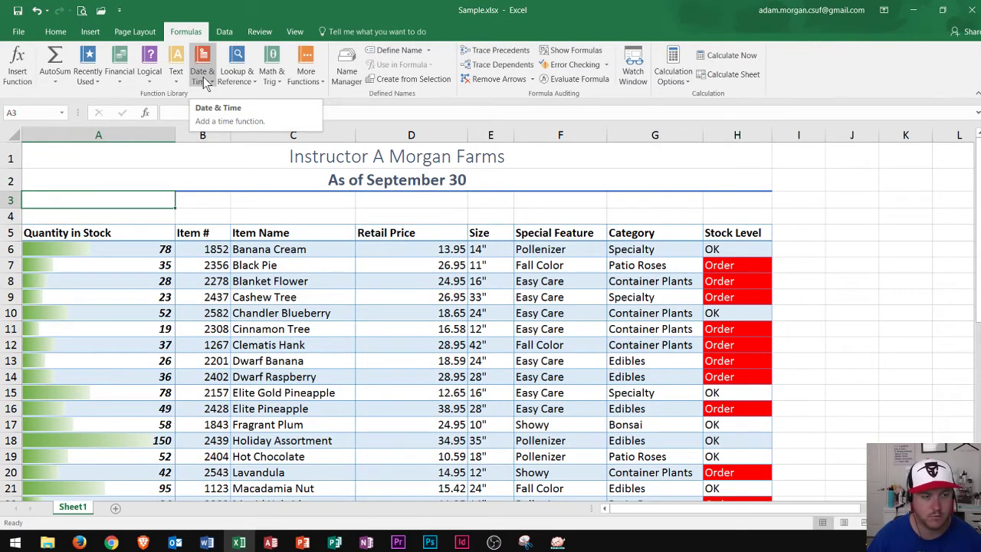
# Step: Insert the NOW function in cell A3 to show the current date and time
pyautogui.click(203, 77)
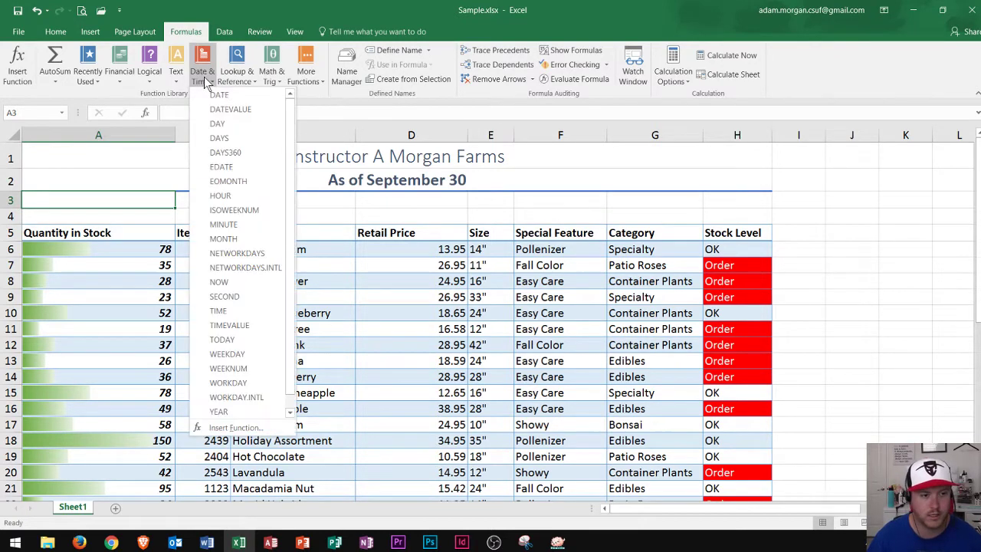
pyautogui.click(222, 282)
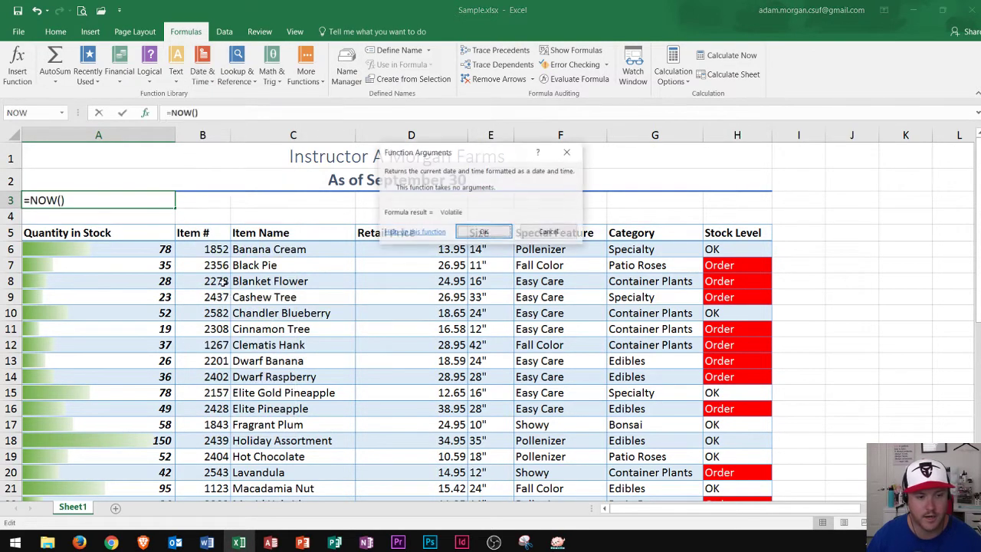
pyautogui.click(484, 232)
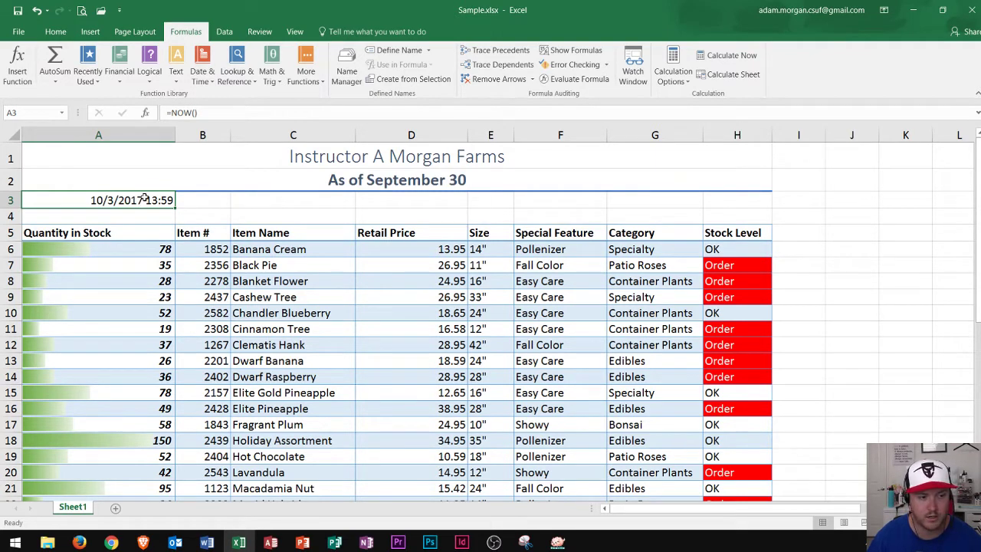
pyautogui.rightClick(145, 198)
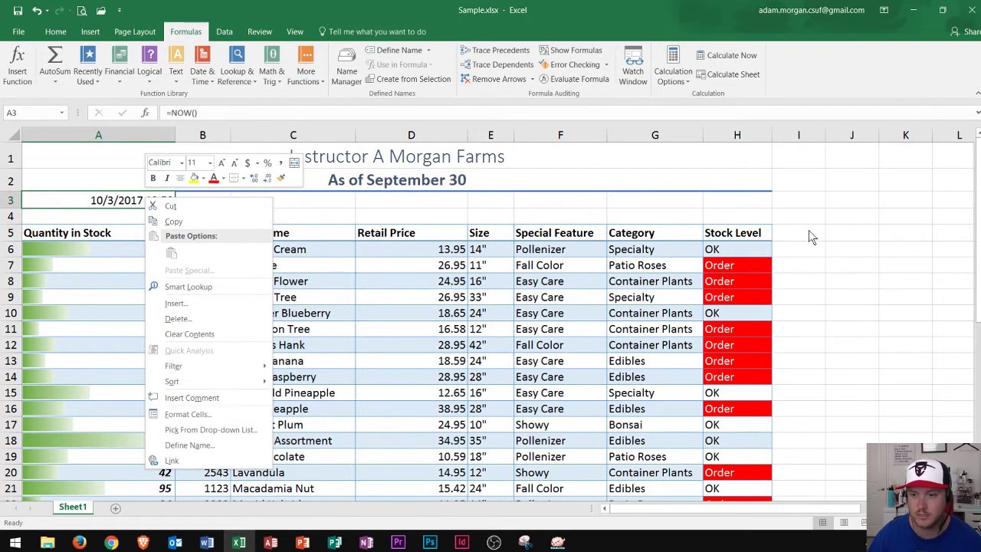
pyautogui.click(730, 201)
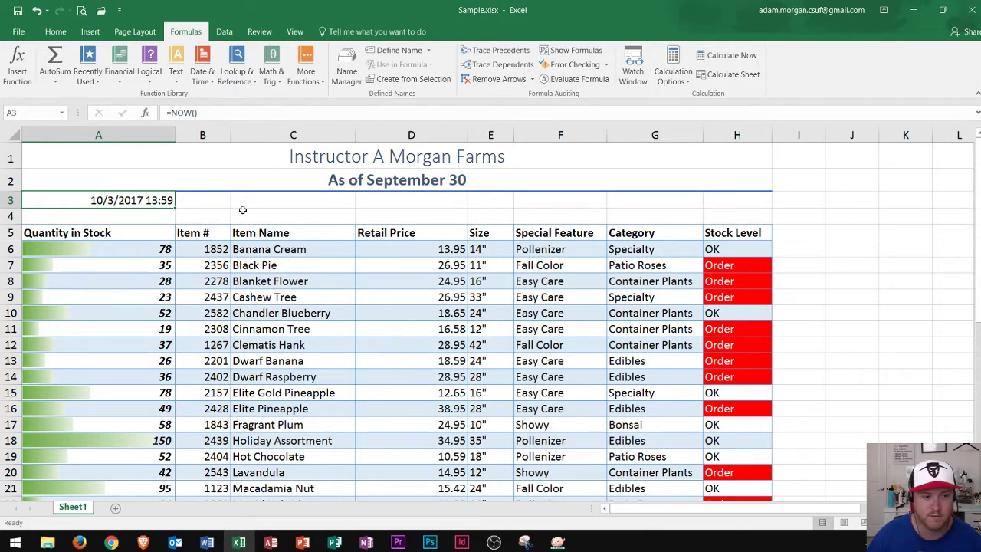
# Step: Look over the title rows, the date cell and the inventory list down to the last item
pyautogui.click(363, 157)
pyautogui.click(359, 179)
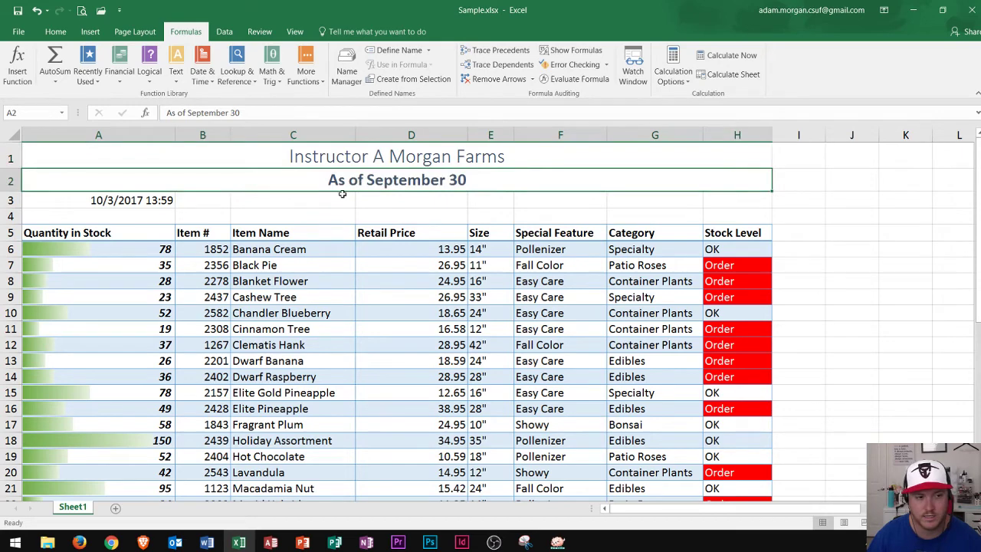
pyautogui.click(92, 204)
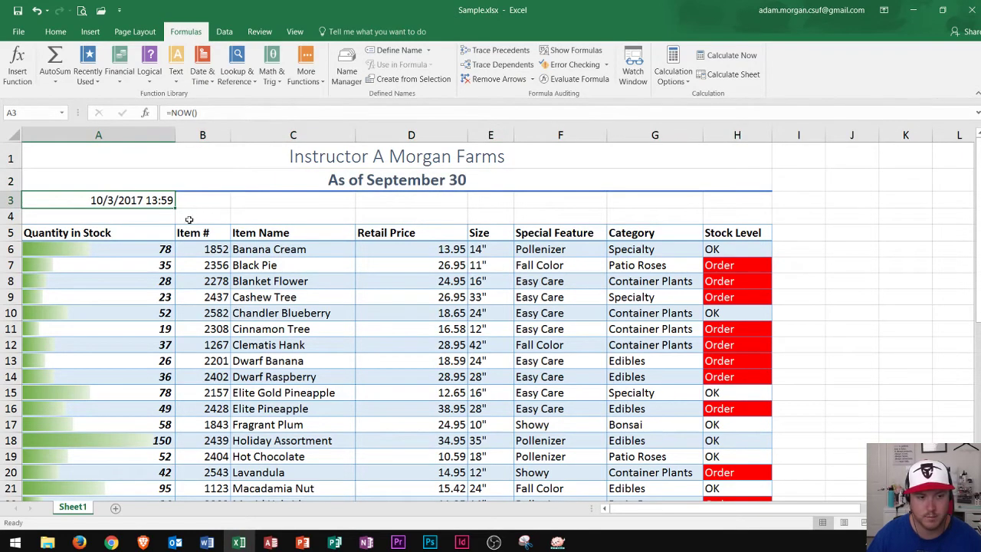
pyautogui.scroll(-6, 165, 232)
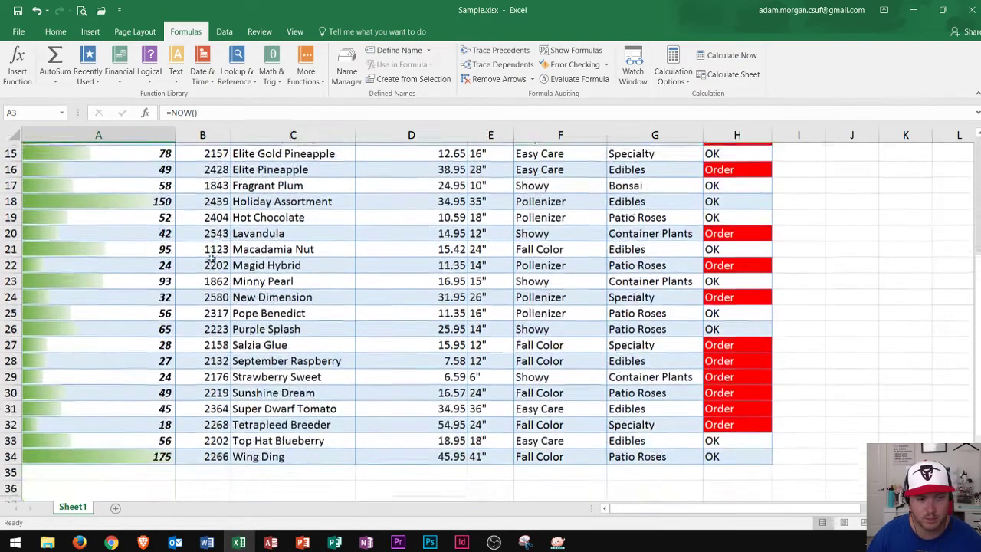
pyautogui.scroll(5, 199, 253)
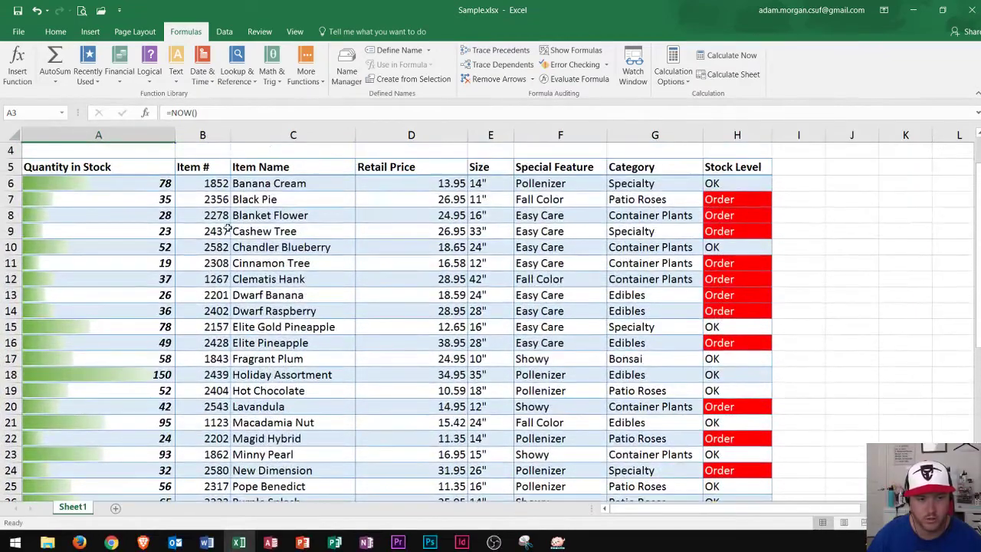
pyautogui.scroll(-4, 230, 229)
pyautogui.scroll(-2, 253, 222)
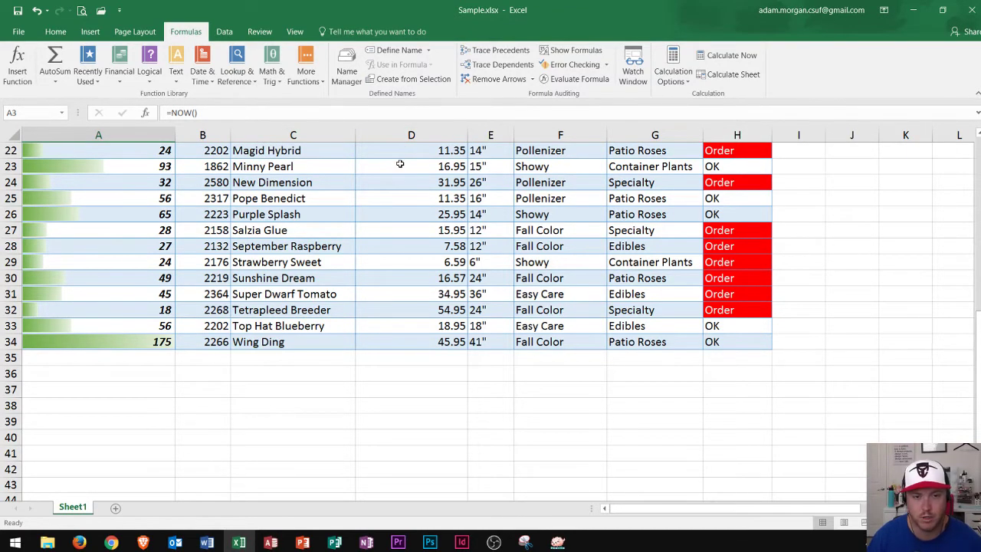
pyautogui.scroll(7, 398, 167)
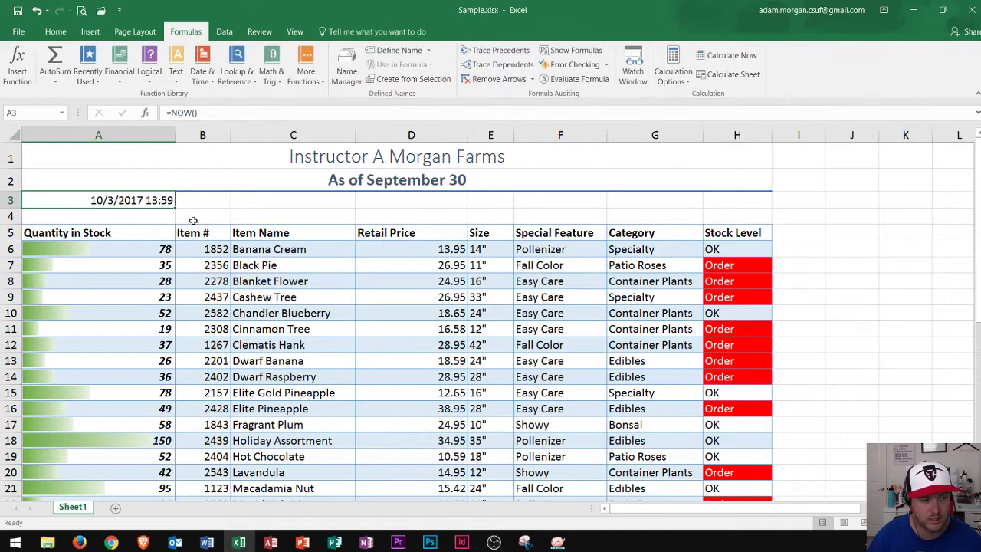
# Step: Freeze the panes above row 6 so the title and column headings are held in place
pyautogui.click(11, 249)
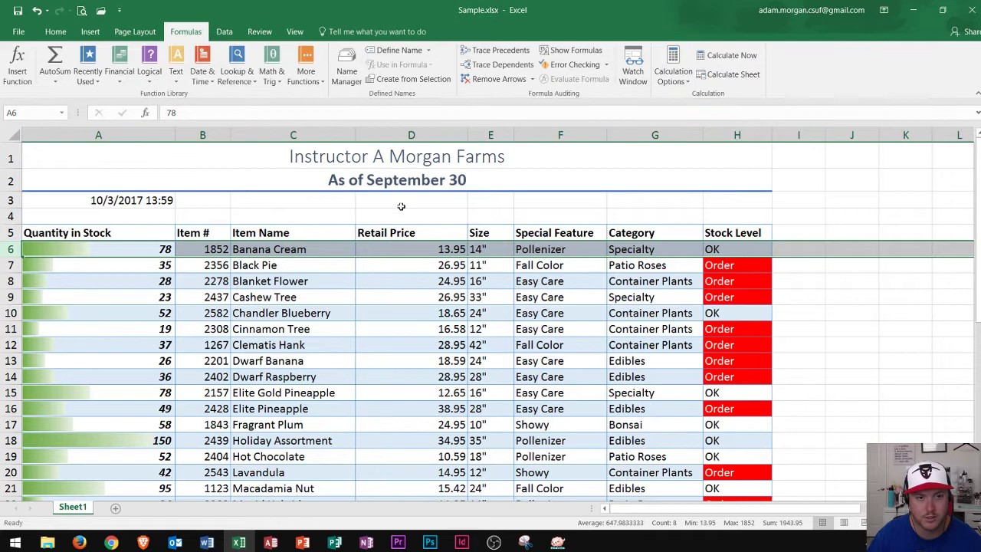
pyautogui.click(290, 35)
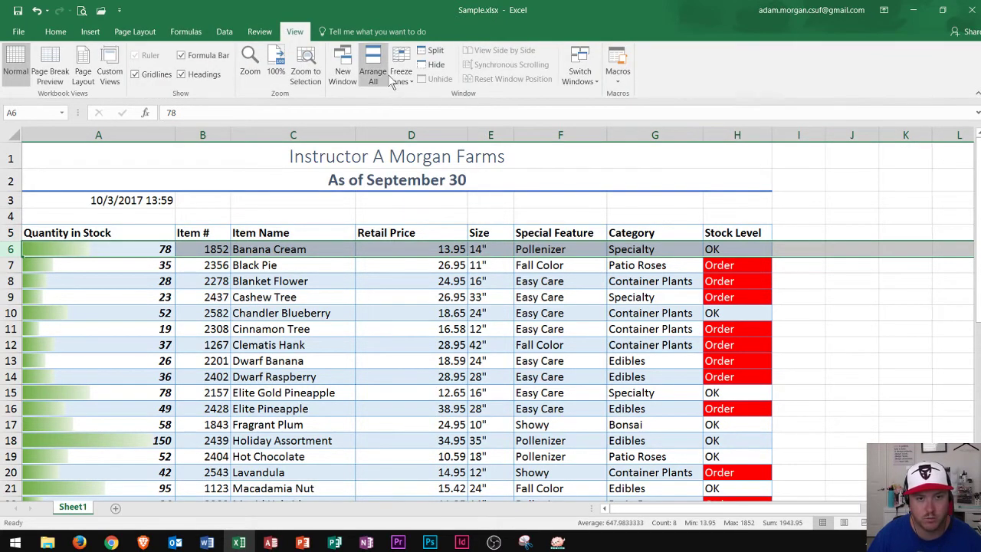
pyautogui.click(400, 78)
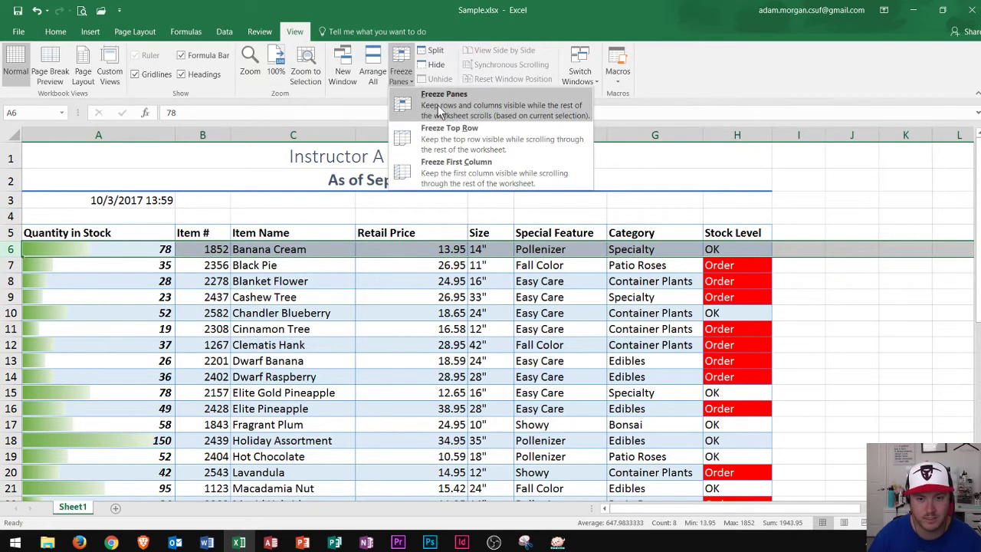
pyautogui.click(437, 104)
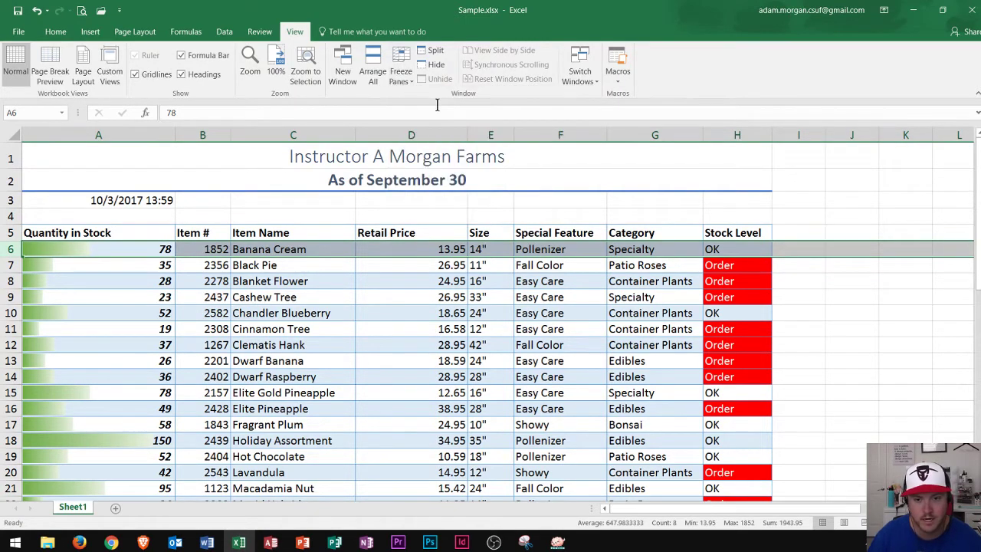
pyautogui.click(393, 318)
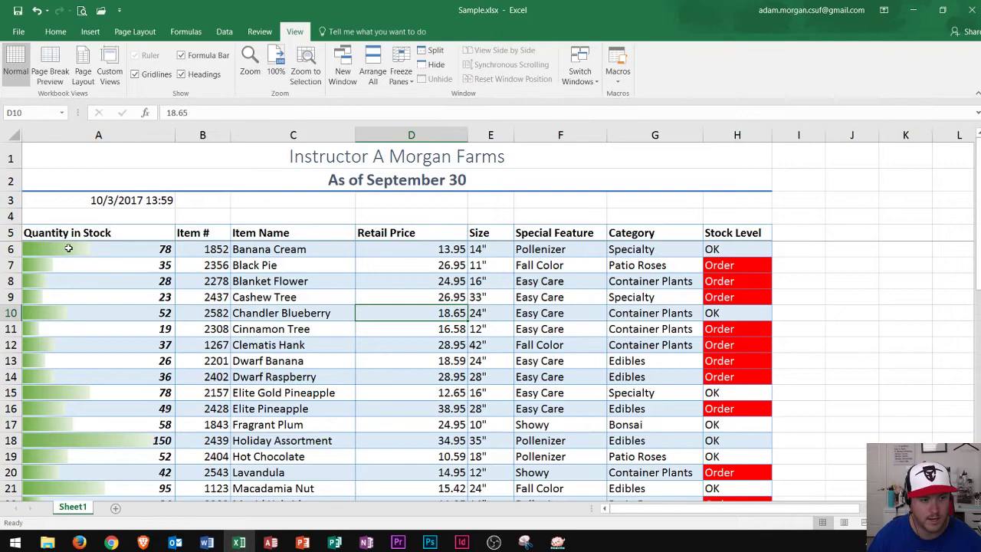
# Step: Check how the frozen heading rows behave while going through the inventory list to its end and back
pyautogui.scroll(-1, 367, 295)
pyautogui.scroll(-3, 367, 296)
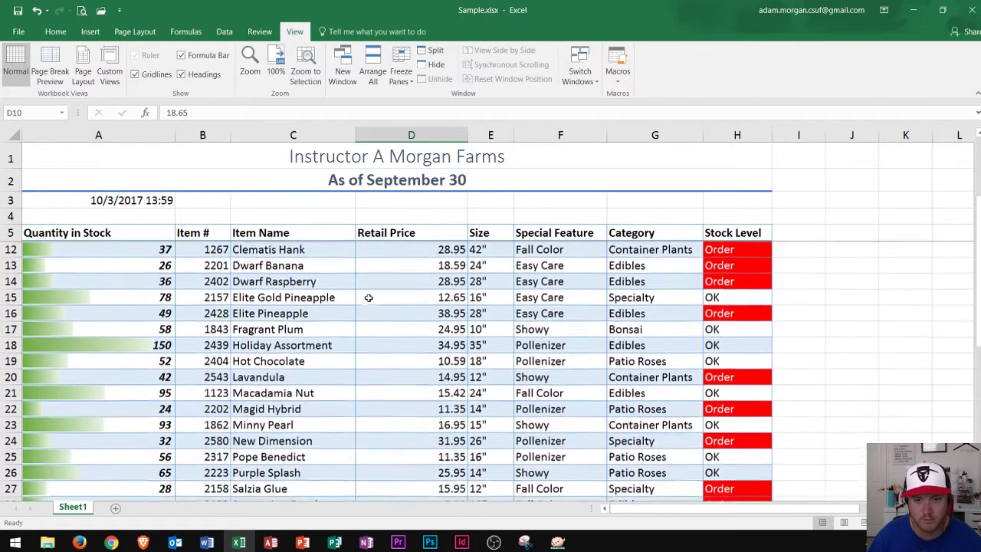
pyautogui.scroll(-3, 365, 295)
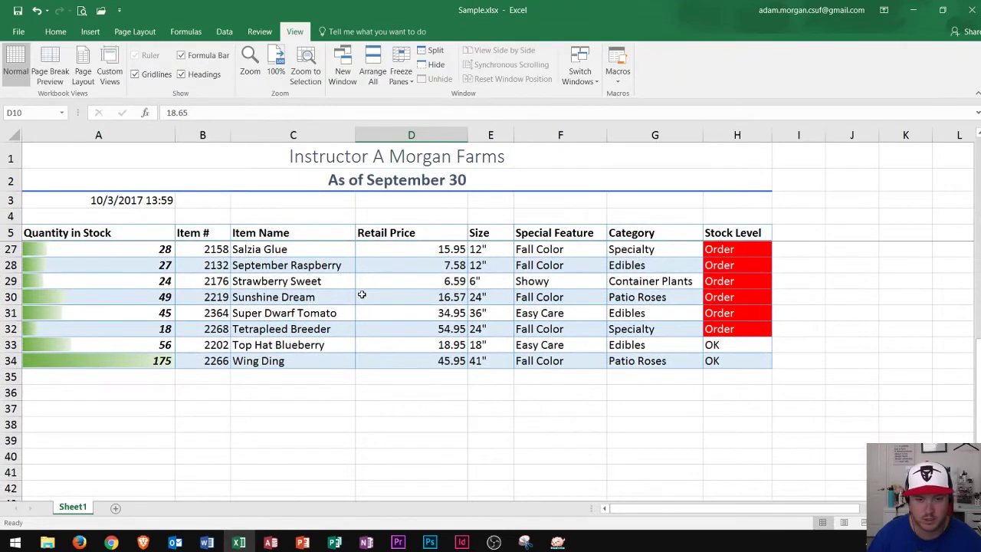
pyautogui.scroll(6, 362, 294)
pyautogui.scroll(-2, 363, 297)
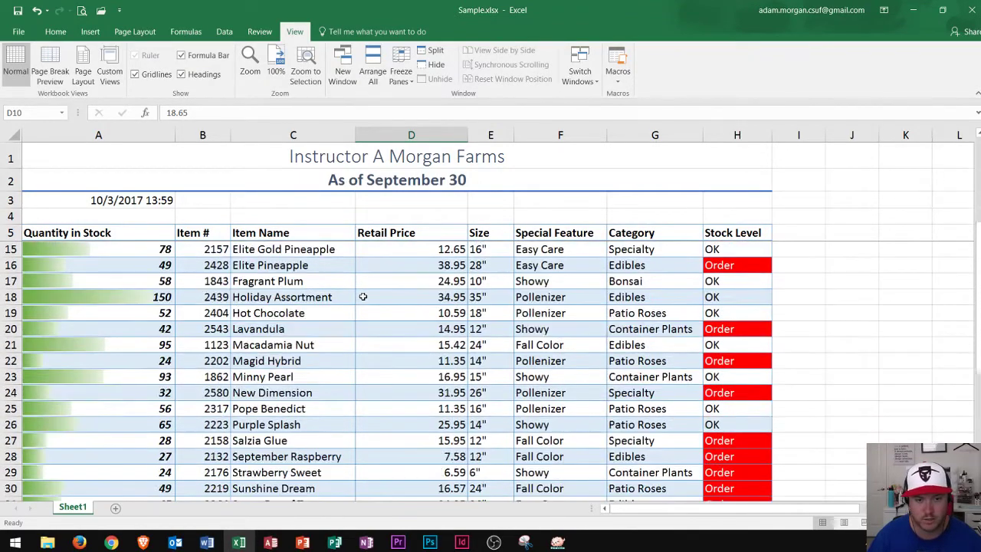
pyautogui.scroll(-2, 363, 296)
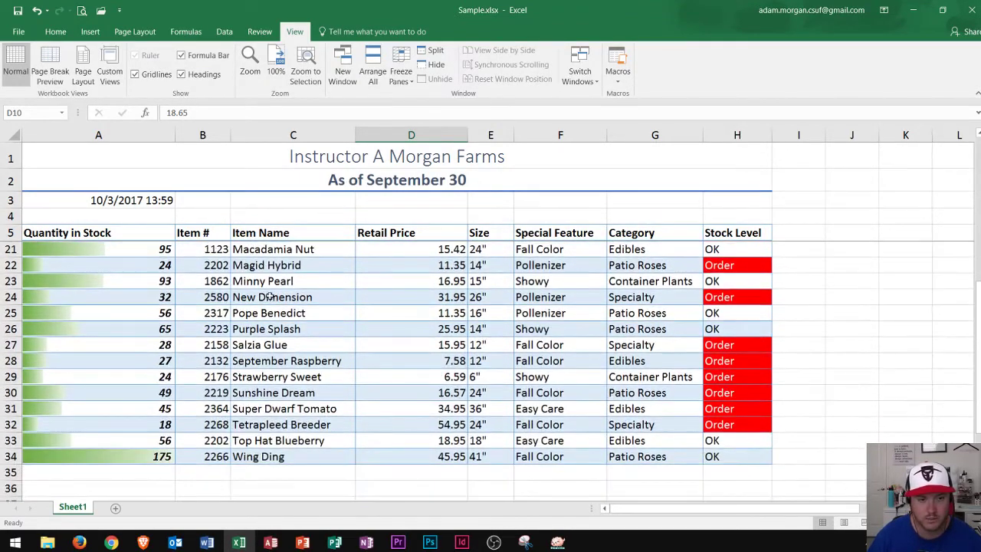
pyautogui.scroll(5, 360, 297)
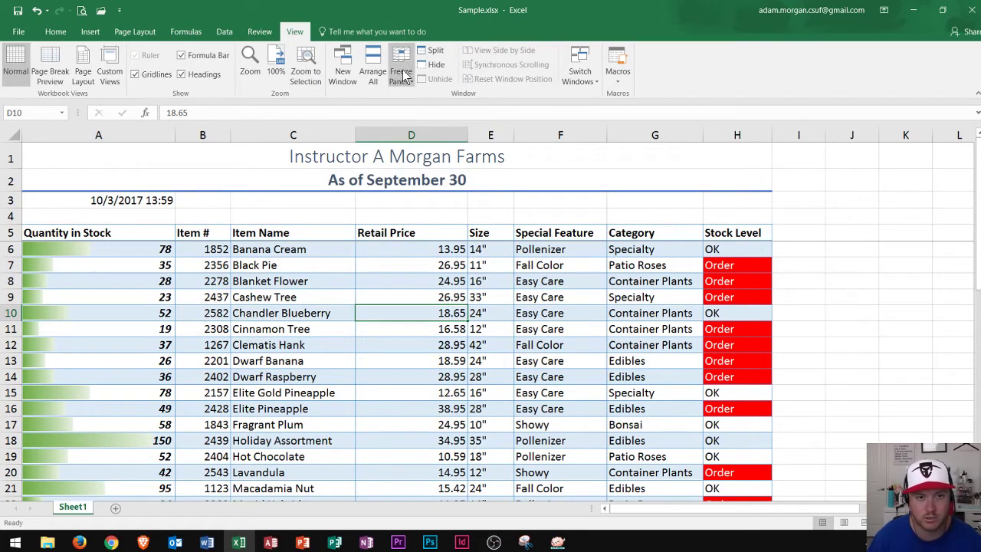
# Step: Unfreeze the panes and check how the heading rows scroll with the inventory list
pyautogui.click(402, 75)
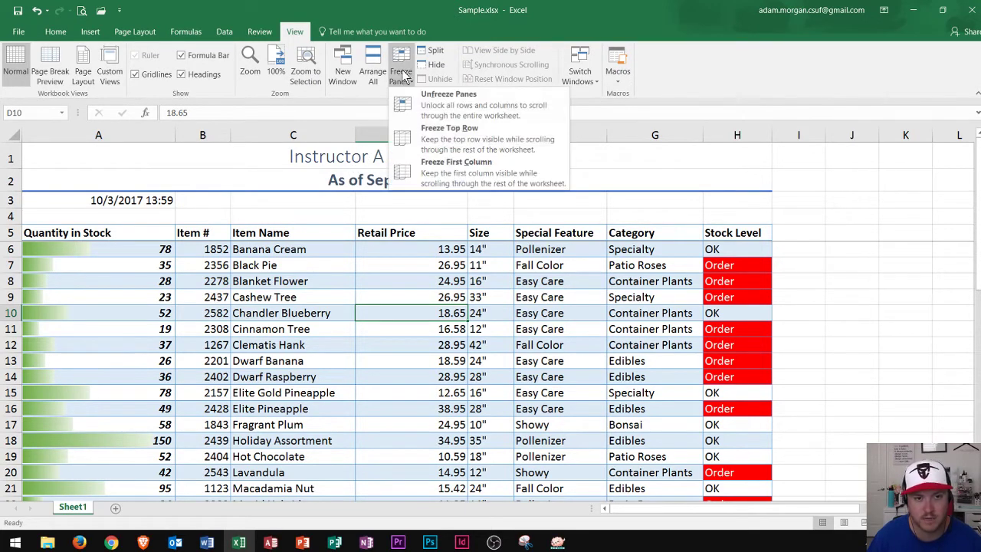
pyautogui.click(453, 105)
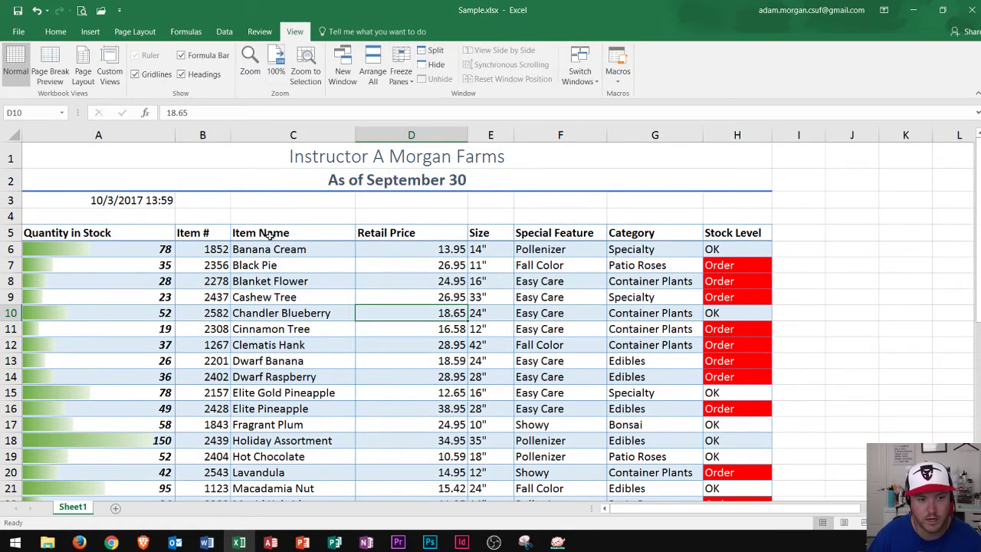
pyautogui.scroll(-2, 284, 245)
pyautogui.scroll(-2, 294, 239)
pyautogui.scroll(4, 311, 239)
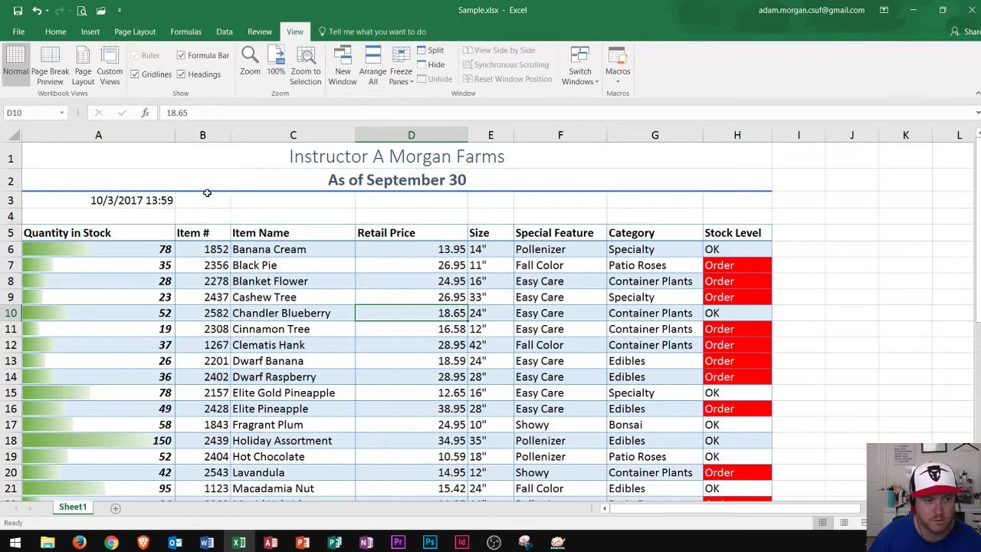
# Step: Freeze the panes before column B so the Quantity in Stock column is held in place
pyautogui.click(14, 249)
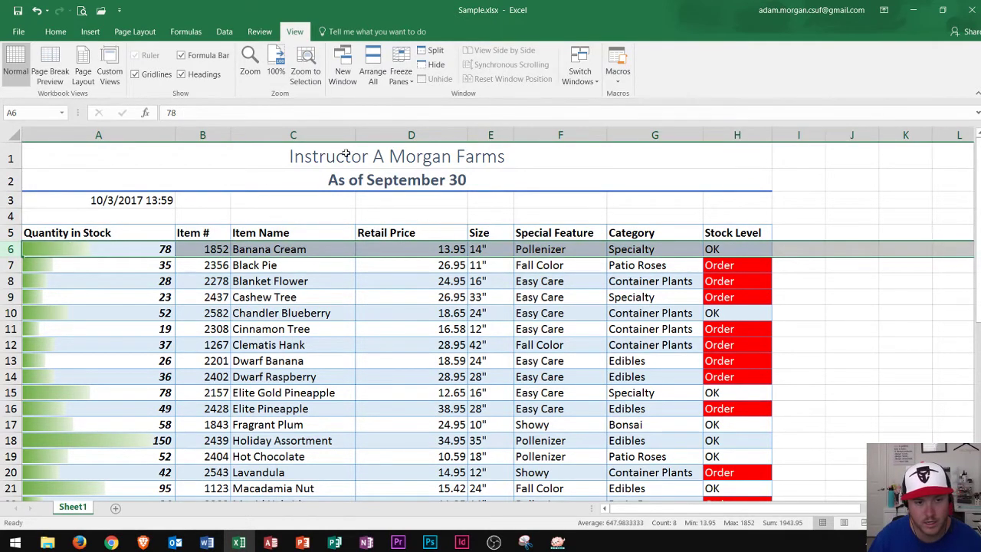
pyautogui.click(203, 134)
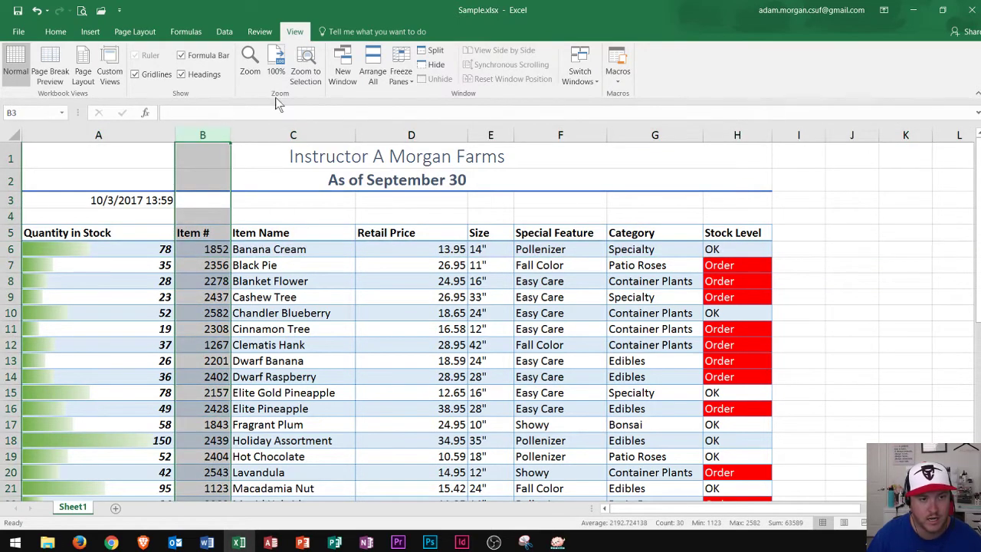
pyautogui.click(409, 65)
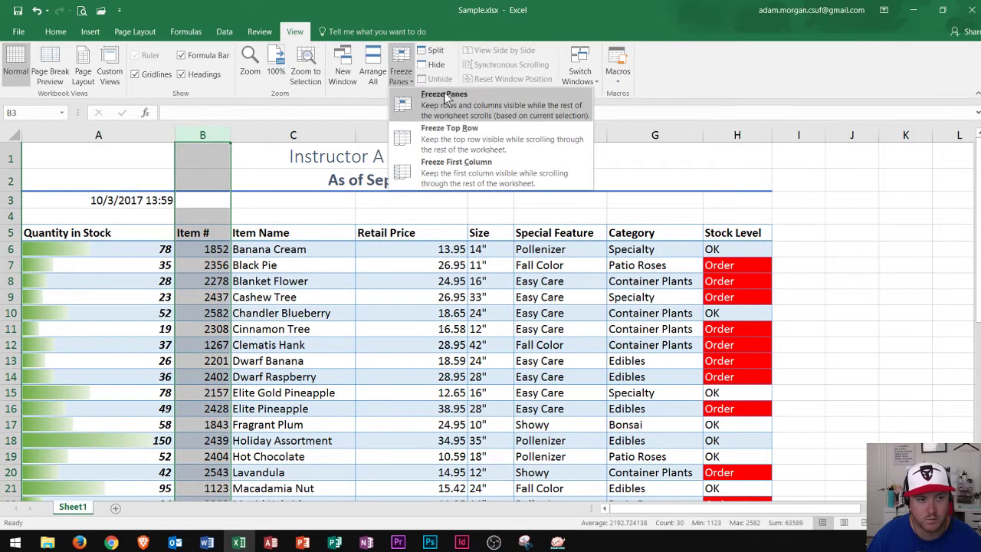
pyautogui.click(445, 96)
pyautogui.click(331, 251)
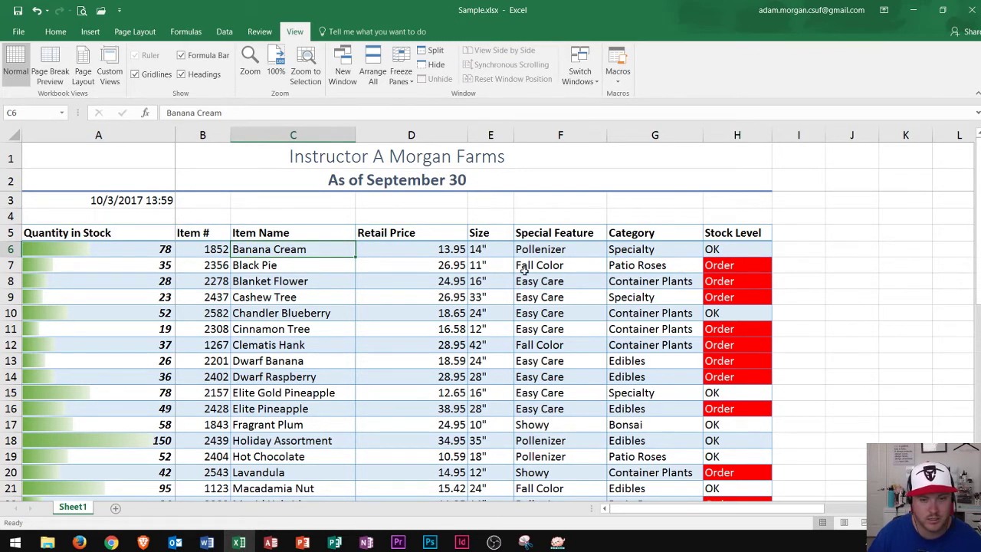
# Step: Check how the frozen Quantity in Stock column behaves while moving along row 7 past the table and back to column A
pyautogui.click(202, 135)
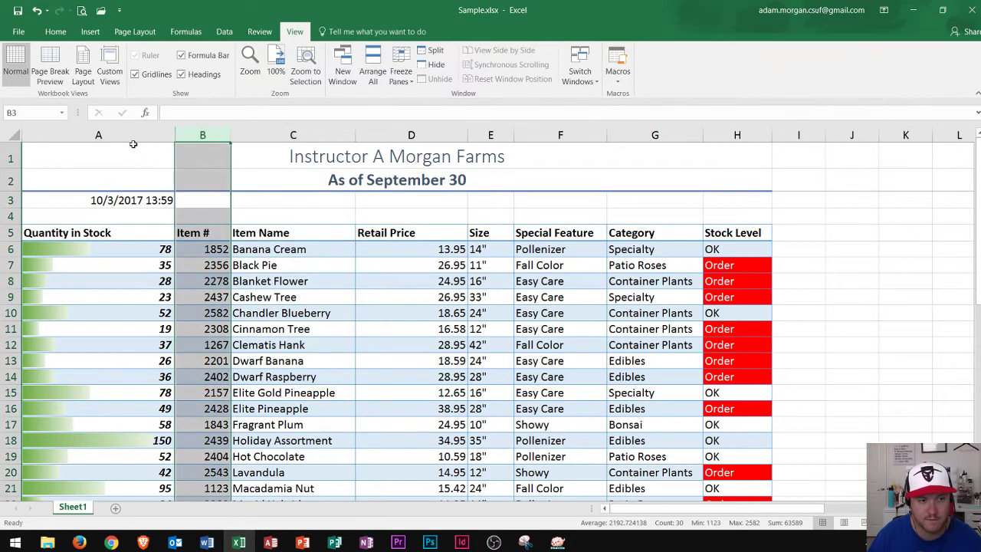
pyautogui.click(814, 265)
pyautogui.press('Right')
pyautogui.press('Right')
pyautogui.press('Right')
pyautogui.press('Right')
pyautogui.press('Right')
pyautogui.press('Right')
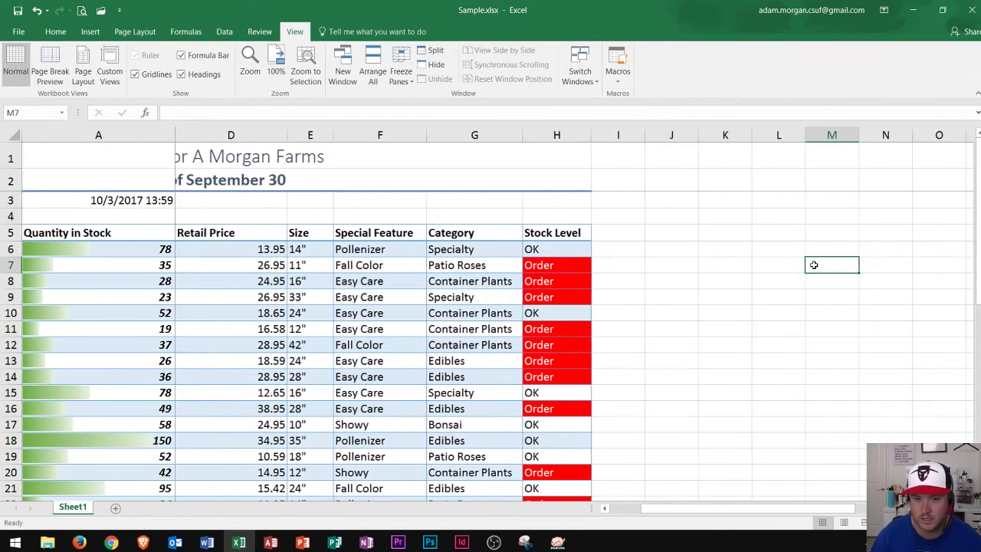
pyautogui.press('Right')
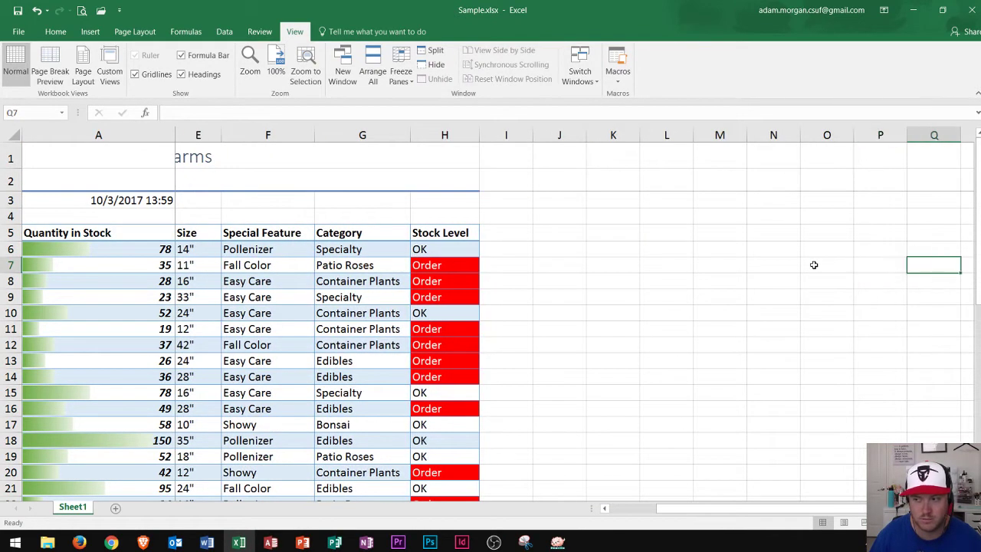
pyautogui.press('Right')
pyautogui.press('Left')
pyautogui.press('Left')
pyautogui.press('Left')
pyautogui.press('Left')
pyautogui.press('Left')
pyautogui.press('Left')
pyautogui.press('Left')
pyautogui.press('Left')
pyautogui.press('Left')
pyautogui.press('Left')
pyautogui.press('Left')
pyautogui.press('Left')
pyautogui.press('Left')
pyautogui.press('Left')
pyautogui.press('Left')
pyautogui.press('Left')
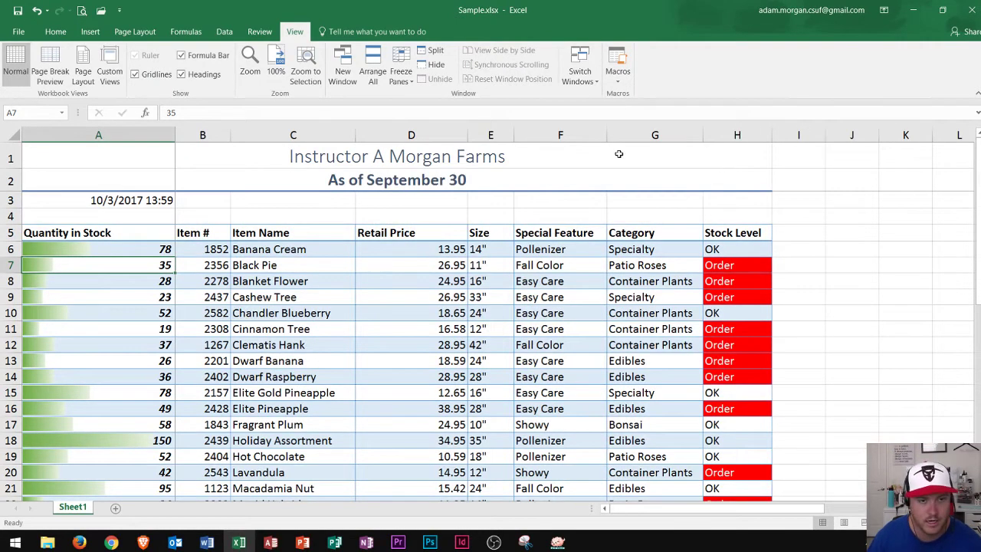
# Step: Unfreeze the first column and freeze the panes at cell B4, holding rows 1 to 3 and column A
pyautogui.click(404, 74)
pyautogui.click(418, 99)
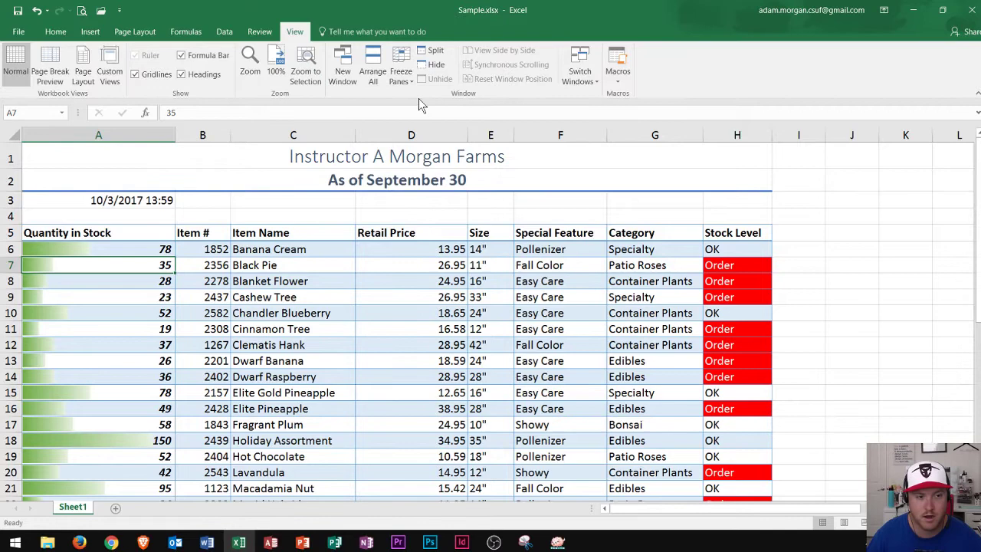
pyautogui.click(184, 215)
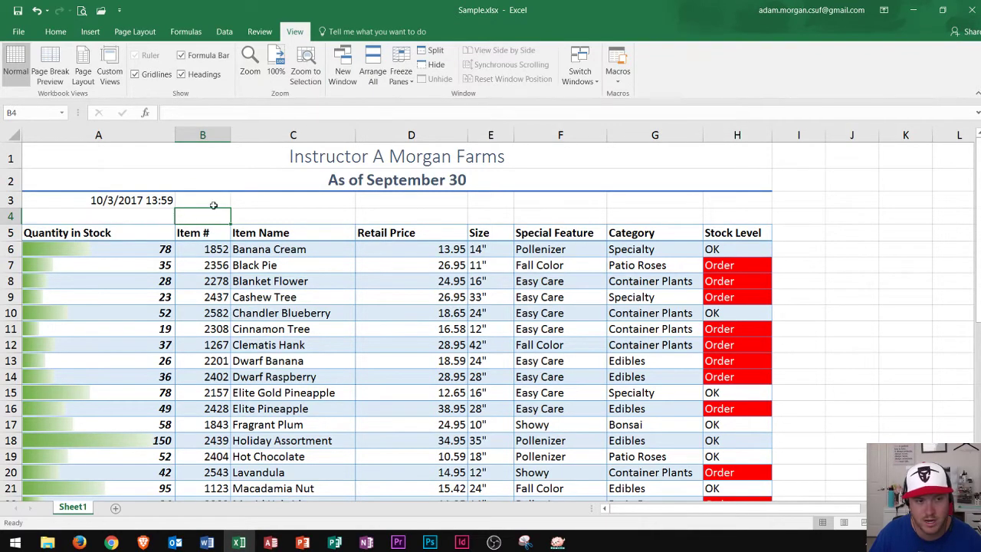
pyautogui.click(400, 67)
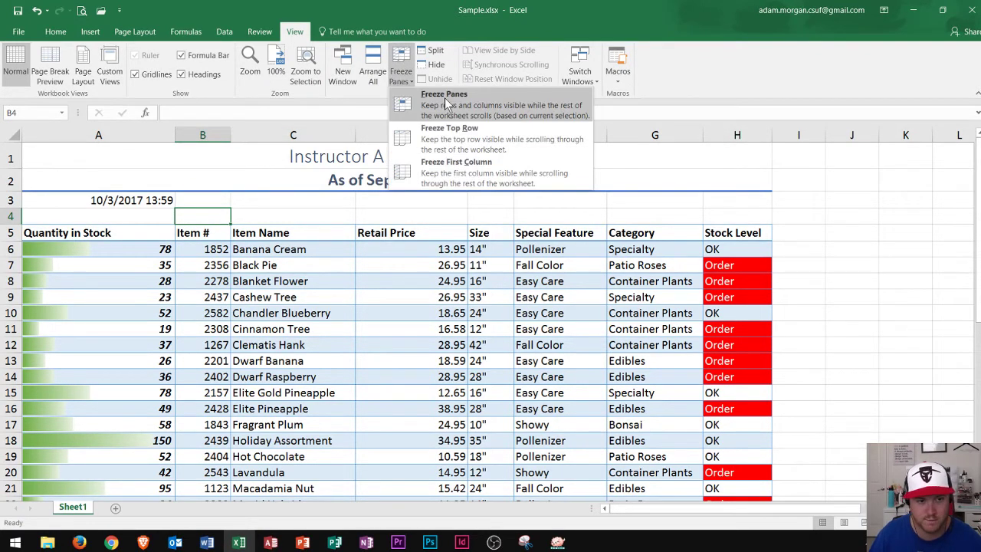
pyautogui.click(444, 97)
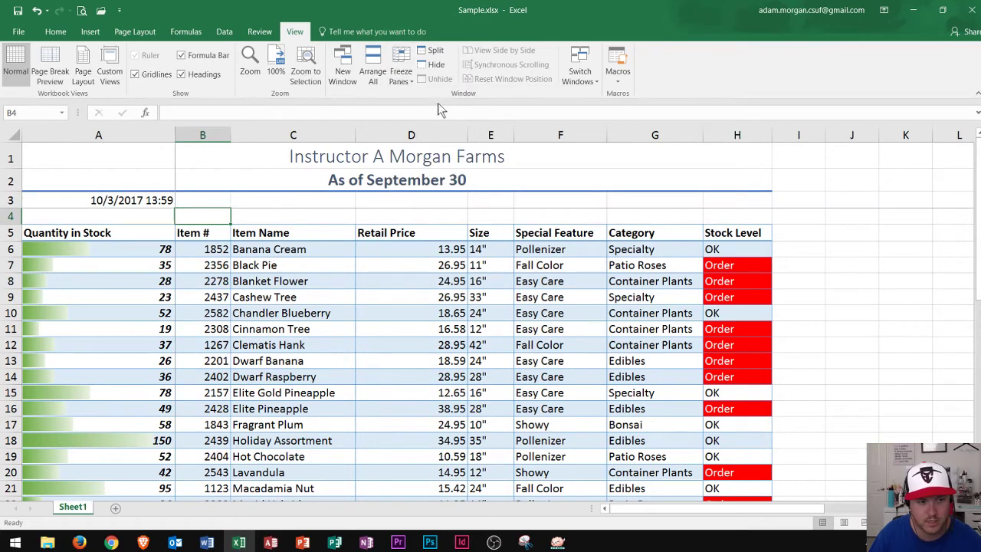
# Step: Check how the frozen rows 1 to 3 and column A behave while moving down and across the sheet
pyautogui.click(284, 239)
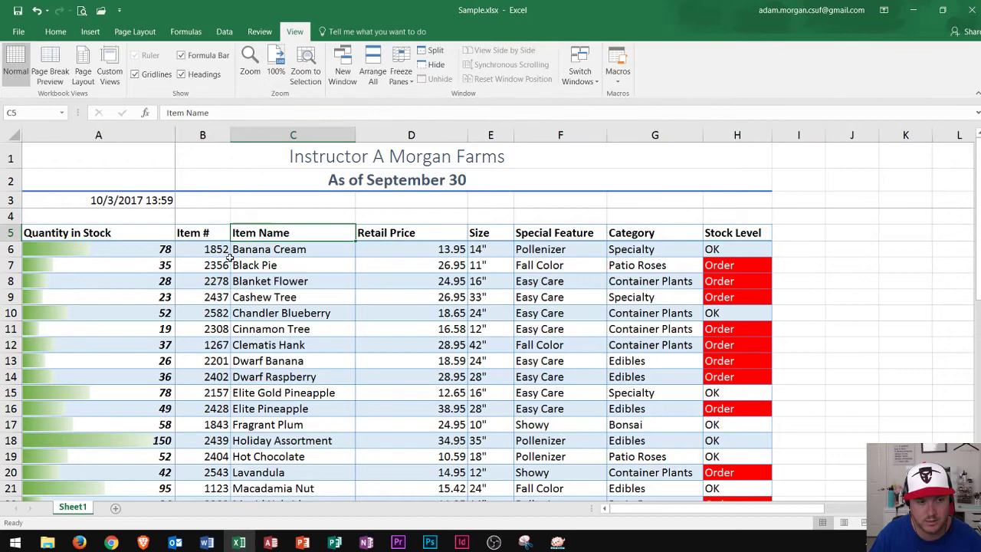
pyautogui.scroll(-2, 243, 256)
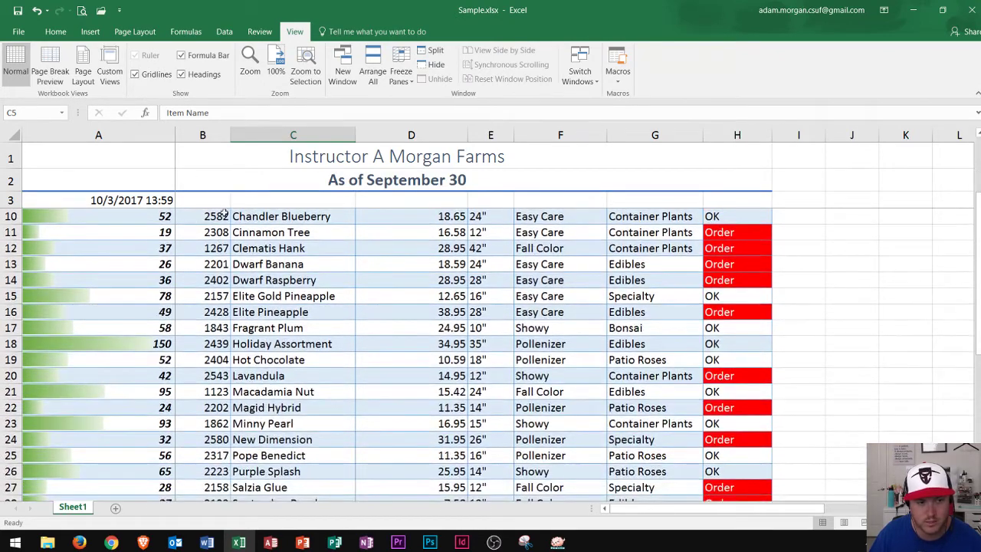
pyautogui.scroll(2, 213, 288)
pyautogui.moveTo(533, 251); pyautogui.dragTo(972, 230)
pyautogui.moveTo(519, 308); pyautogui.dragTo(4, 313)
pyautogui.click(131, 251)
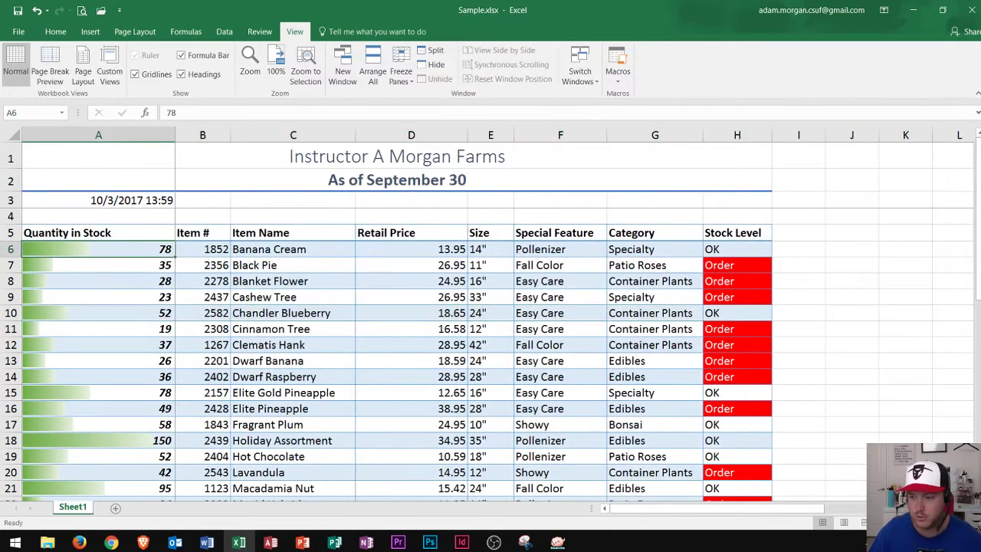